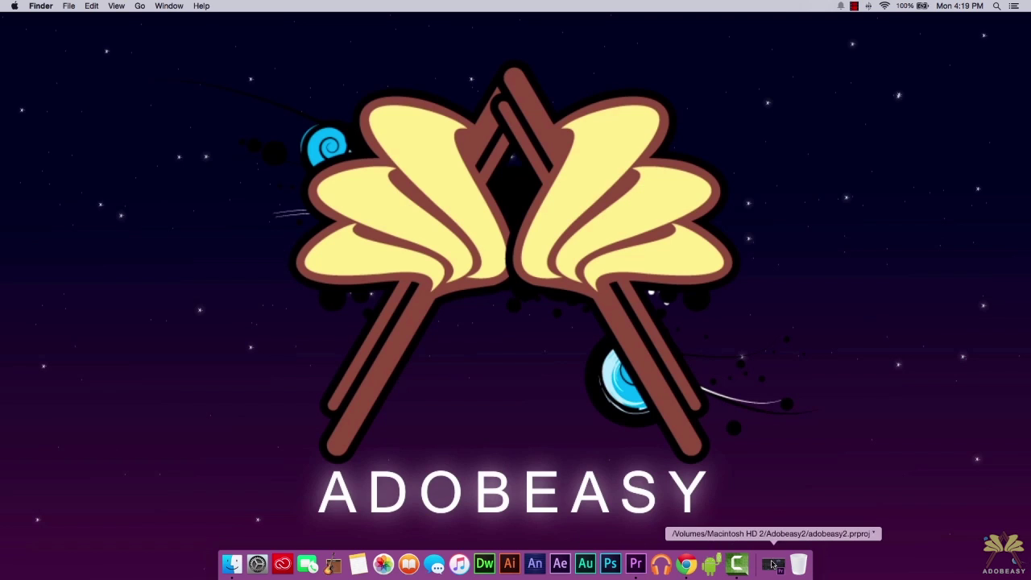
Restore Premiere and clear Sequence 01's existing in and out points
click(772, 564)
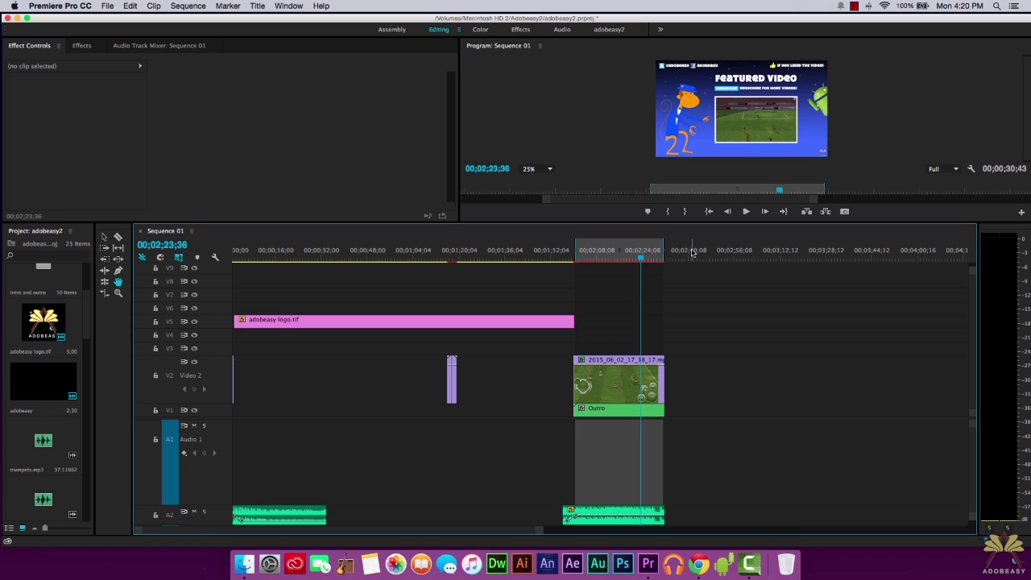
right_click(618, 251)
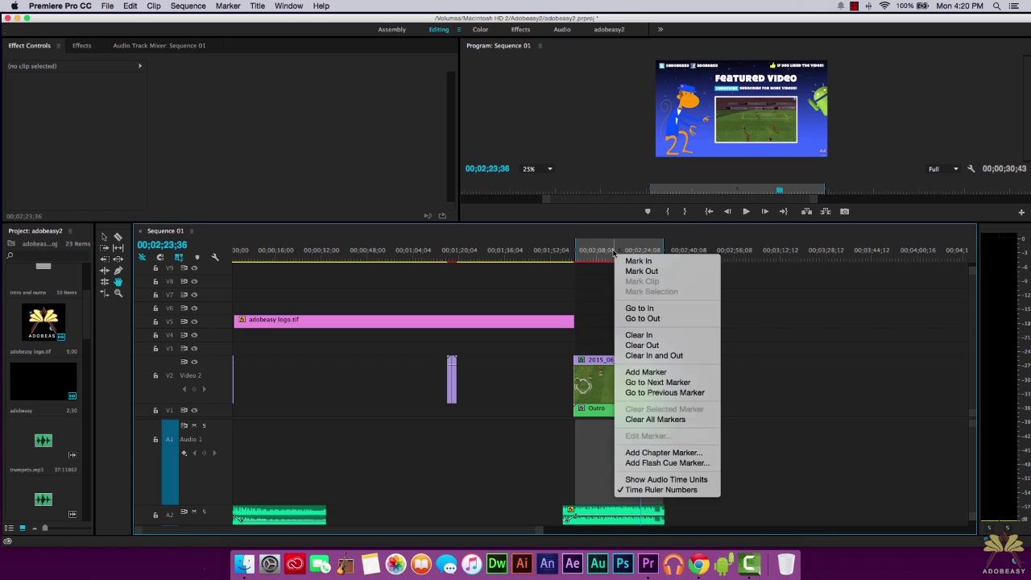
click(657, 345)
right_click(618, 252)
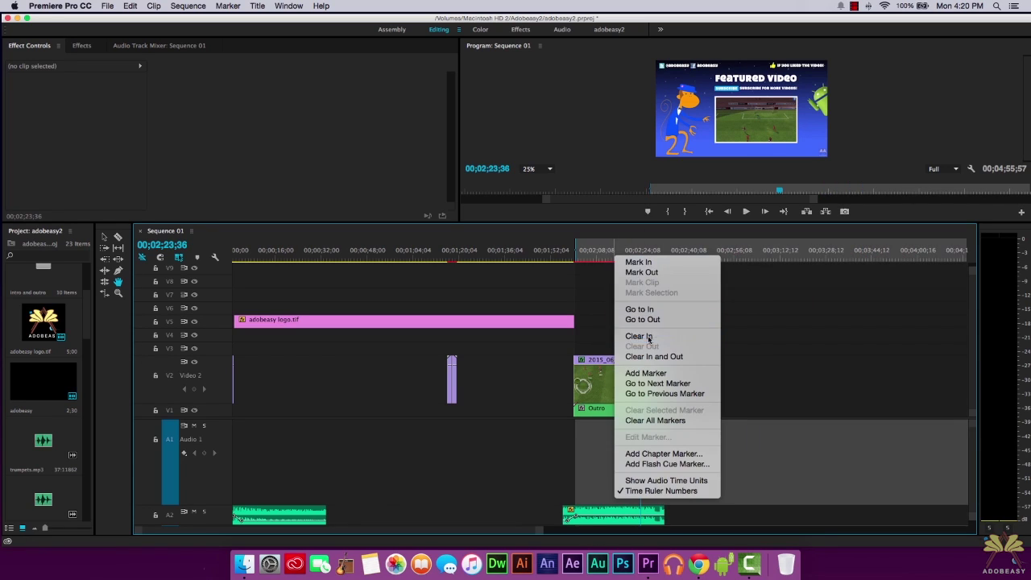
click(639, 336)
click(592, 255)
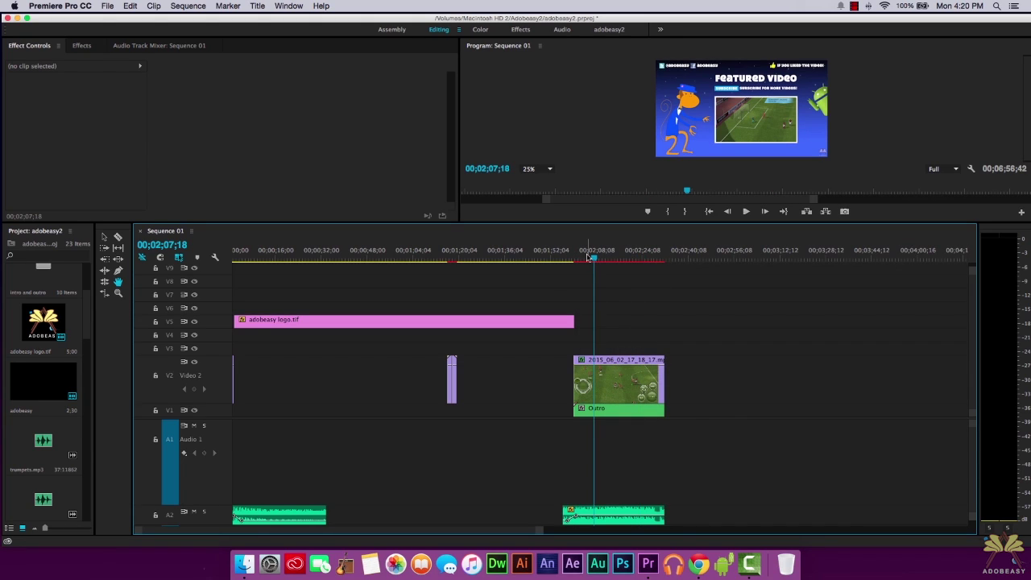
Mark a new in/out range covering only the final clip (00;00;32;13) and save the project
key(i)
click(648, 256)
key(o)
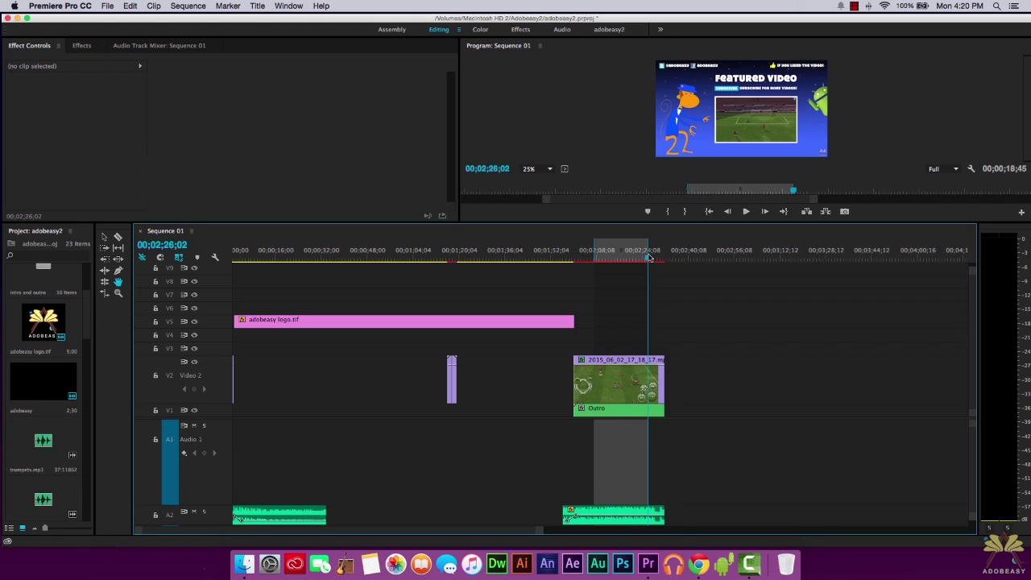
key(Up)
key(i)
key(space)
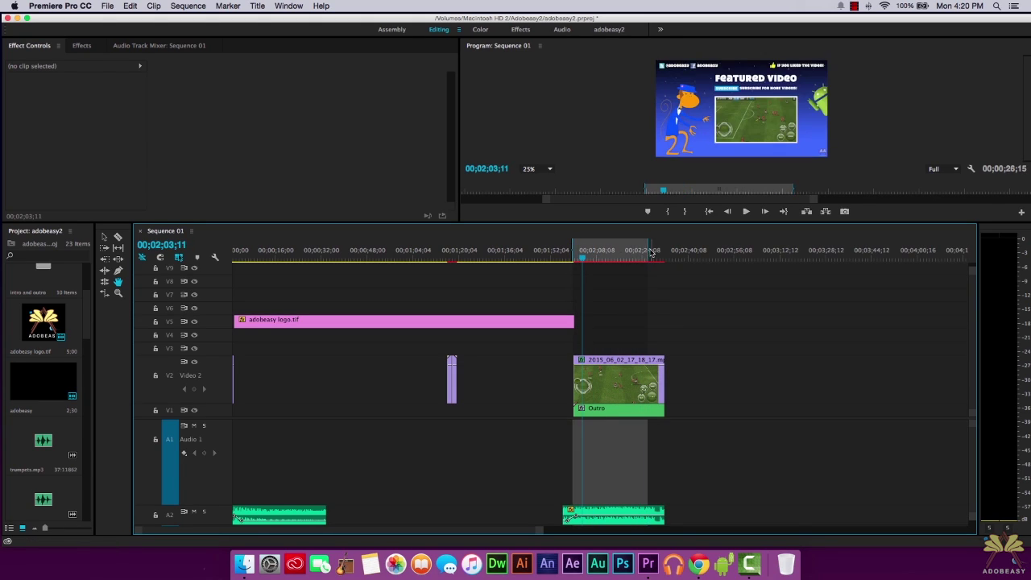
drag(651, 252, 665, 253)
click(609, 255)
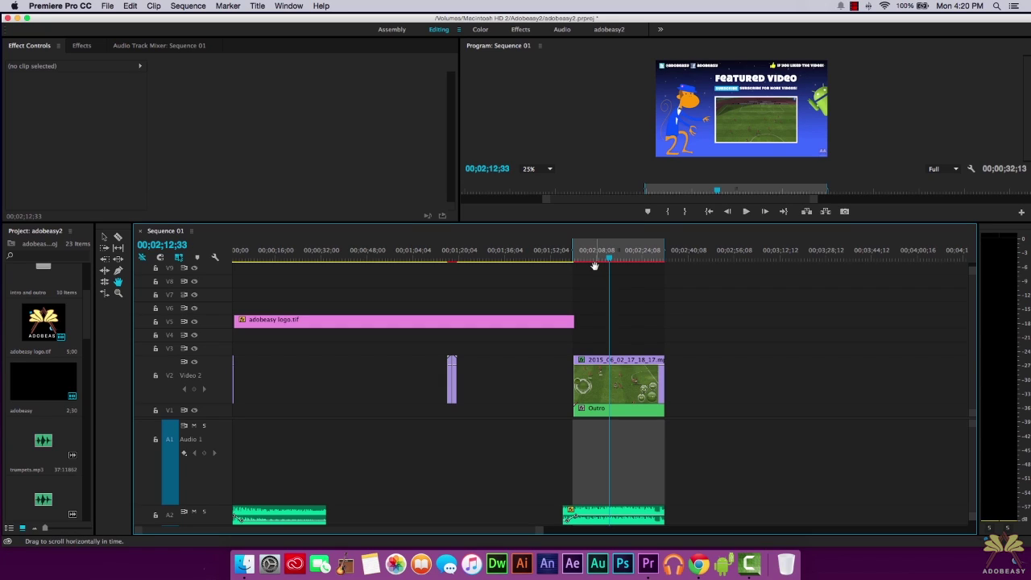
key(super+s)
click(108, 6)
Open Export Media for Sequence 01, show the Source preview, and check Source Range is Sequence In/Out
mouse_move(173, 281)
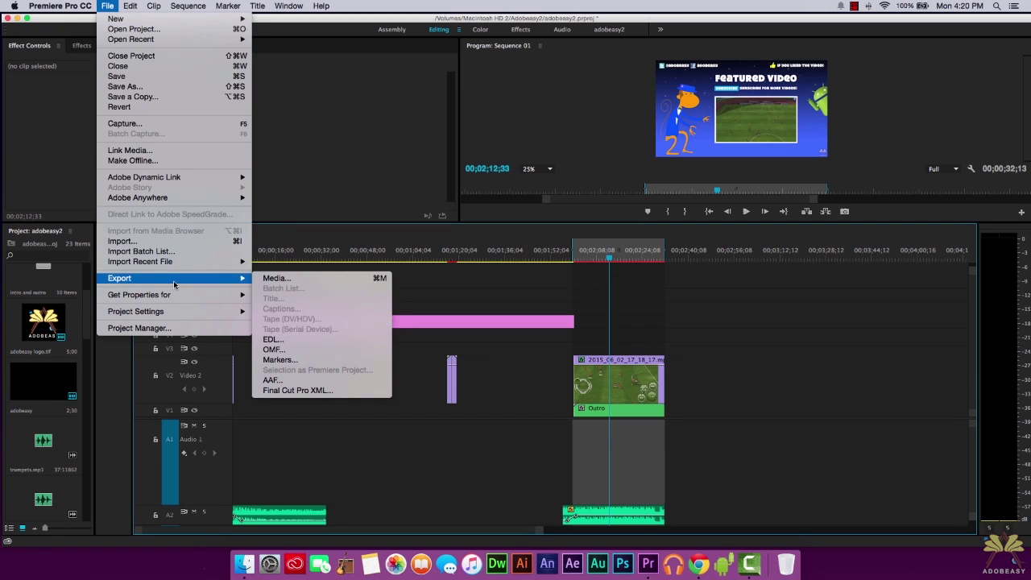
click(333, 277)
click(628, 298)
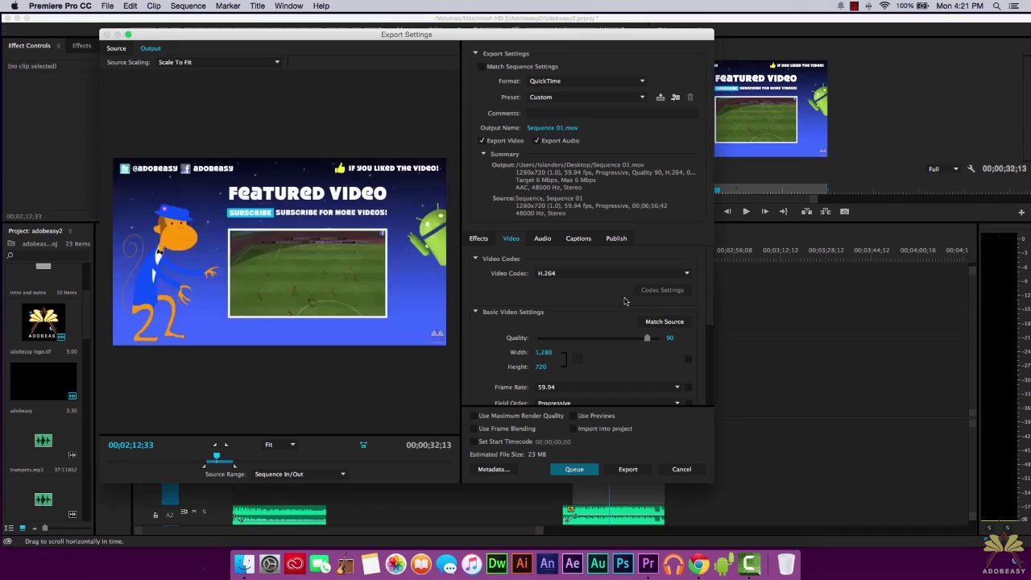
click(116, 48)
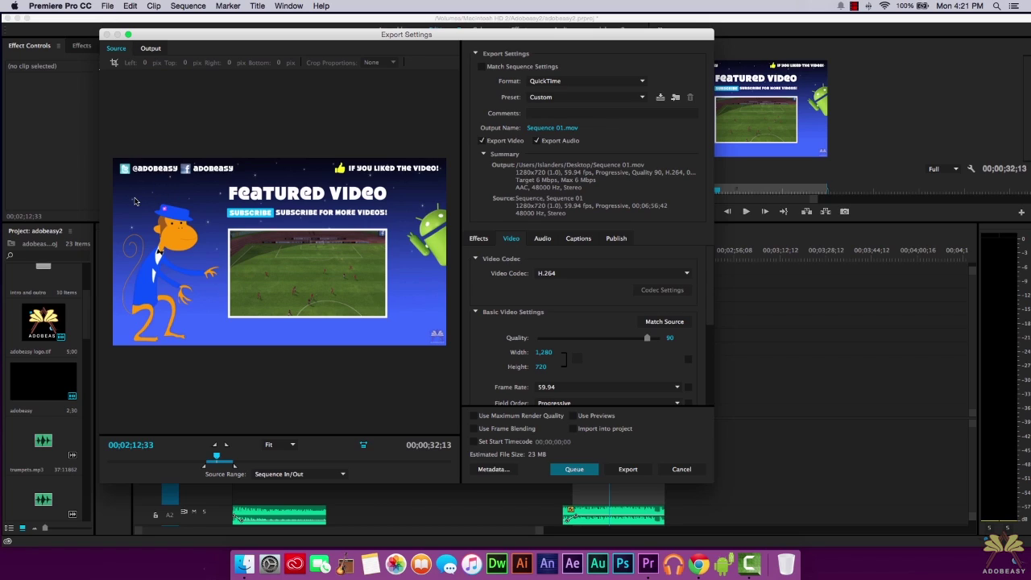
drag(216, 457, 219, 459)
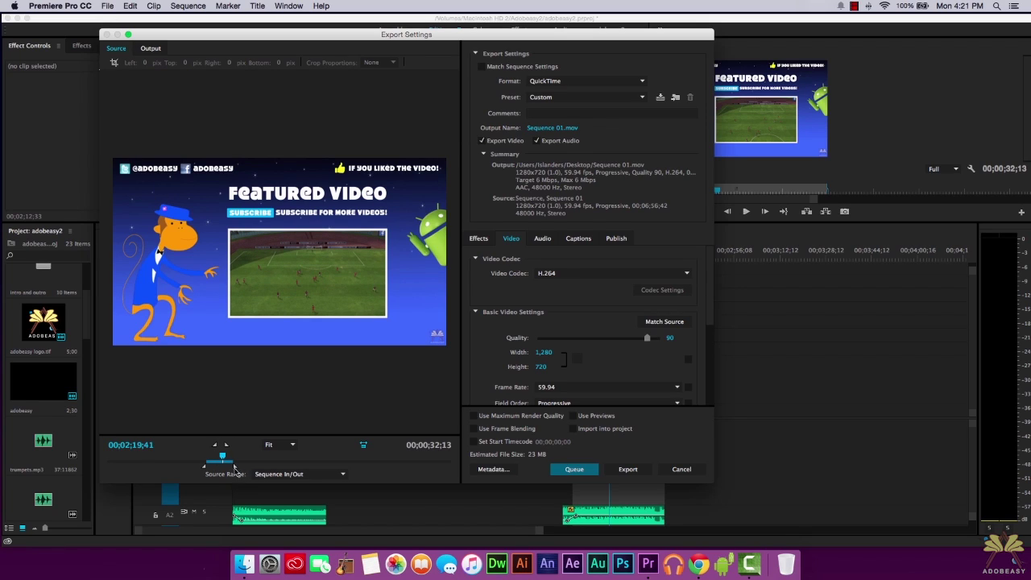
click(279, 474)
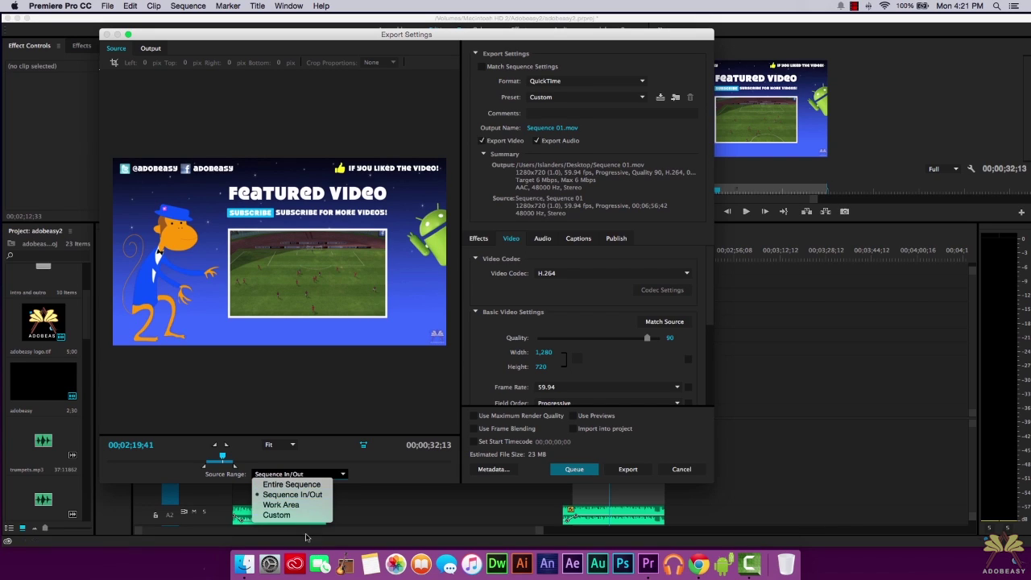
Keep QuickTime as the format and target the output file Sequence 01.mov on the Desktop
click(544, 81)
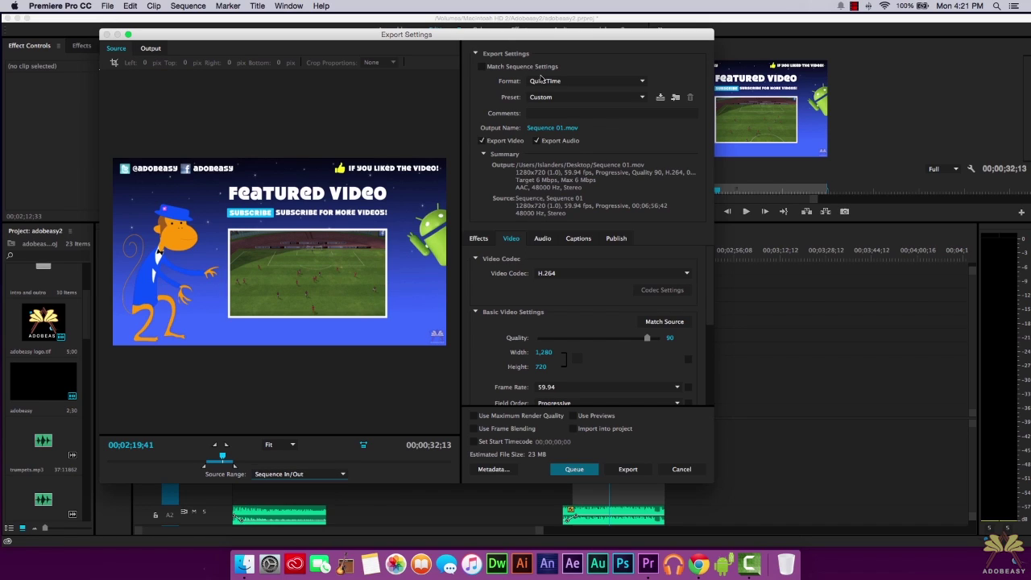
click(545, 81)
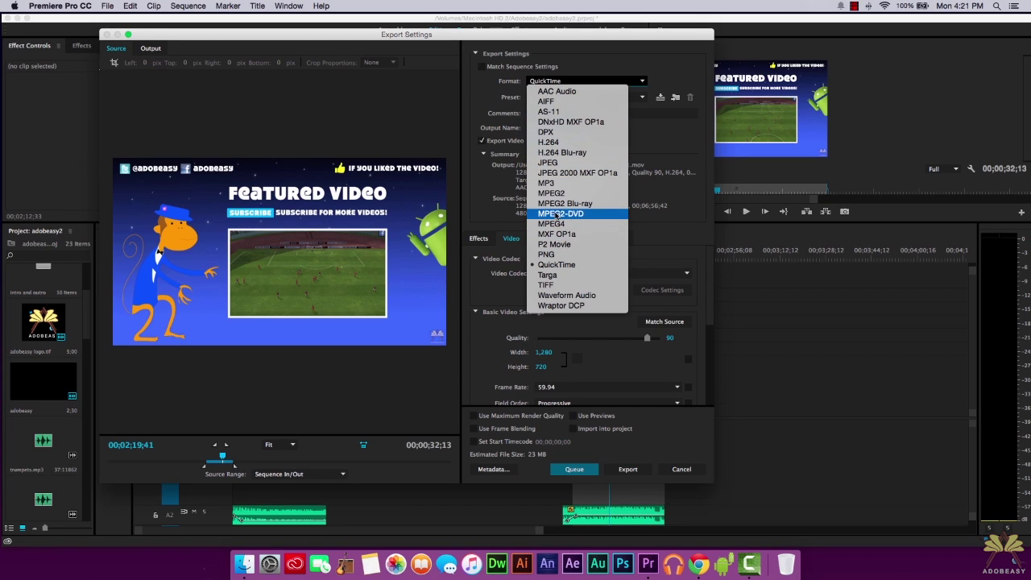
key(Escape)
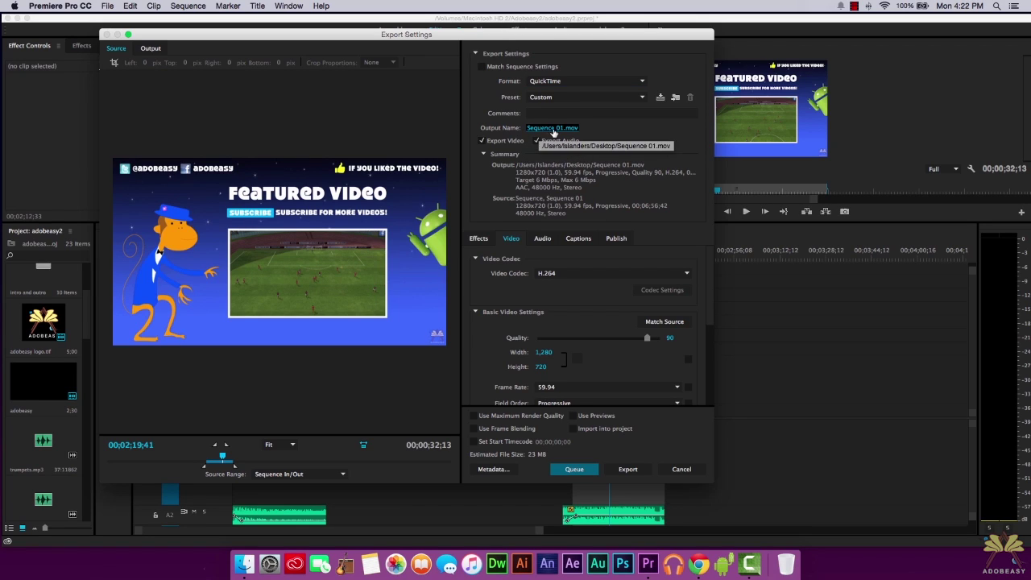
click(552, 130)
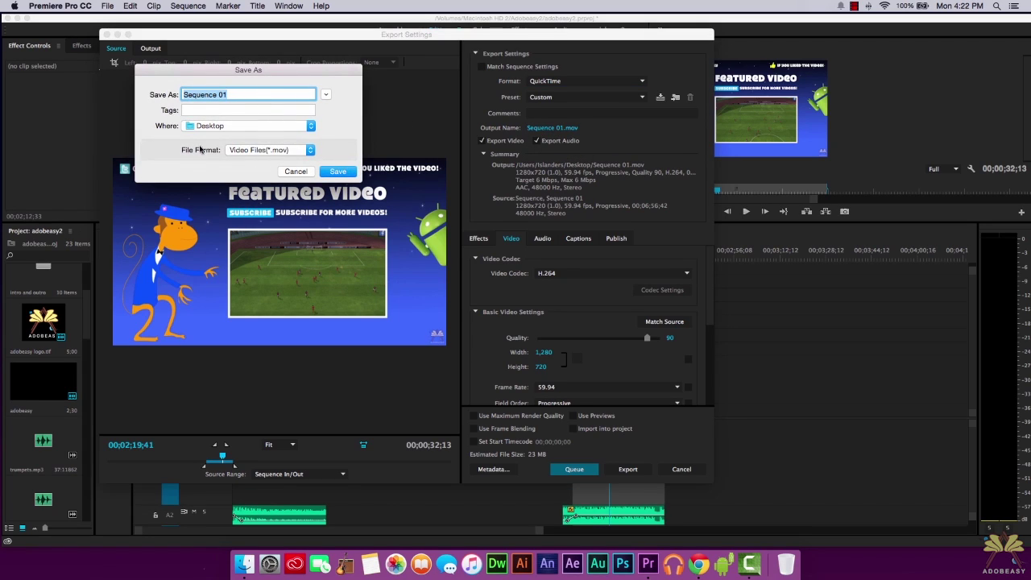
click(256, 152)
click(256, 151)
Close the save dialog and confirm progressive field order with Square Pixels (1.0) aspect
click(305, 173)
scroll(631, 323, down, 3)
scroll(632, 323, up, 2)
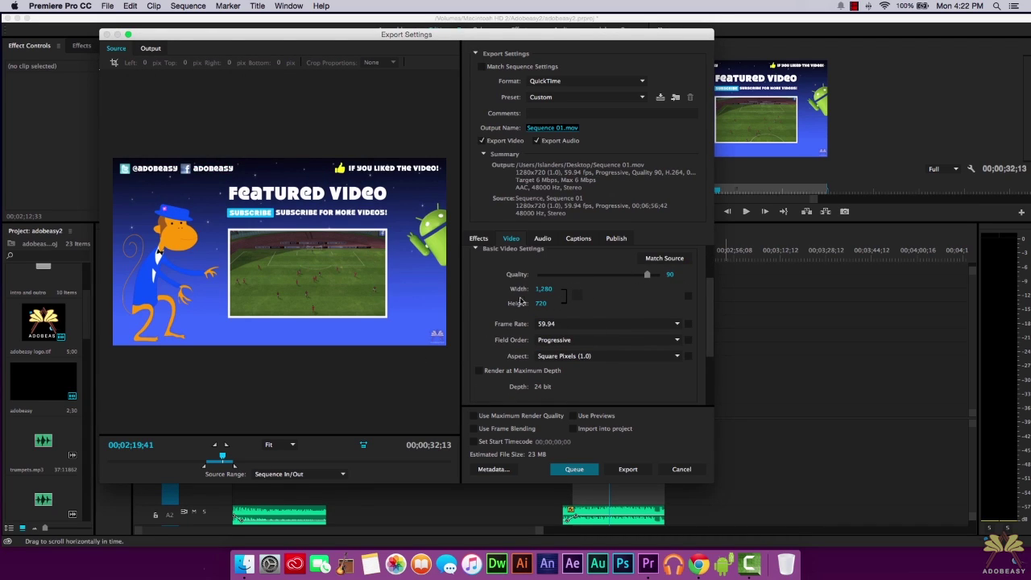
scroll(576, 297, down, 1)
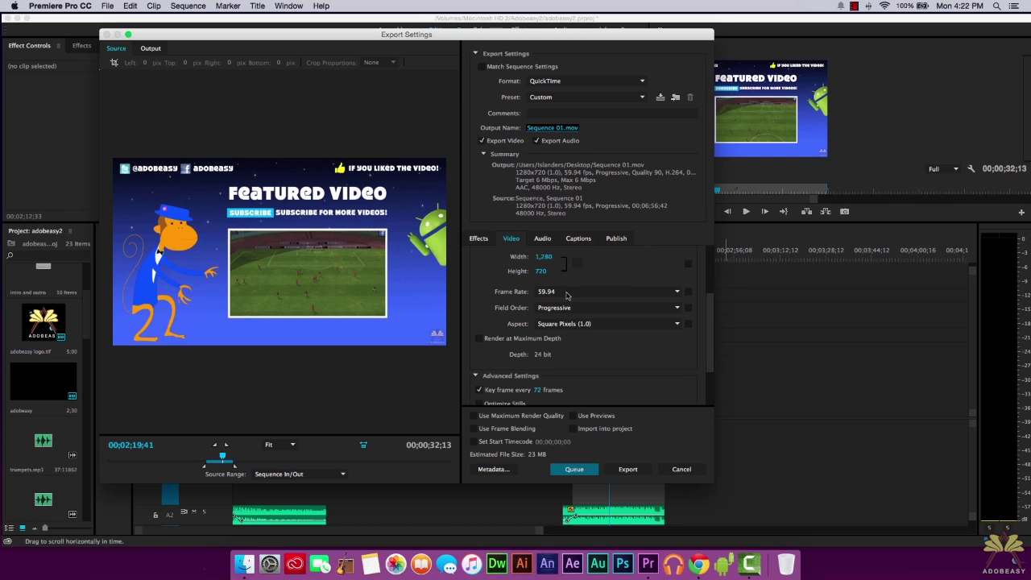
click(548, 307)
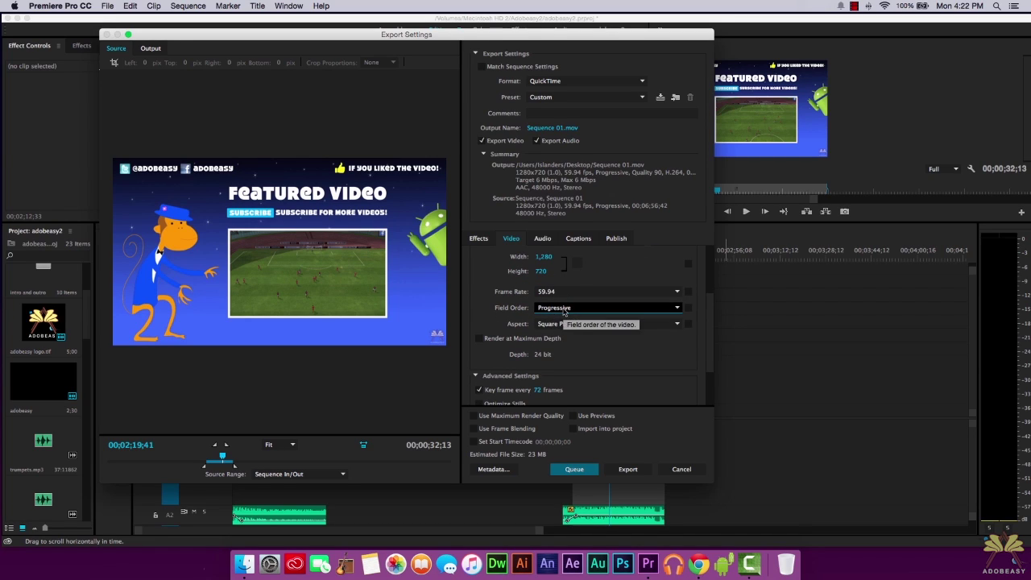
click(562, 326)
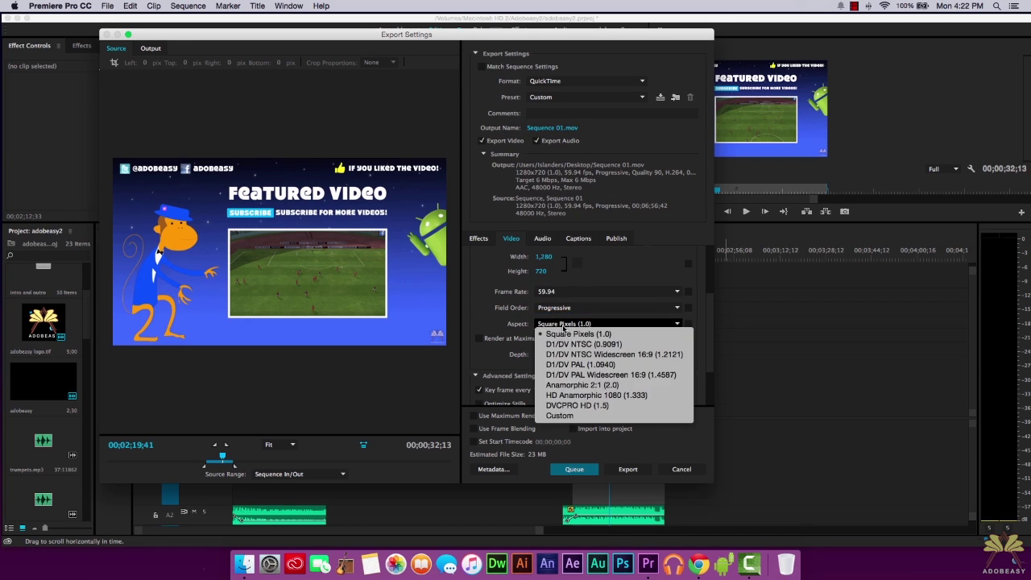
click(633, 277)
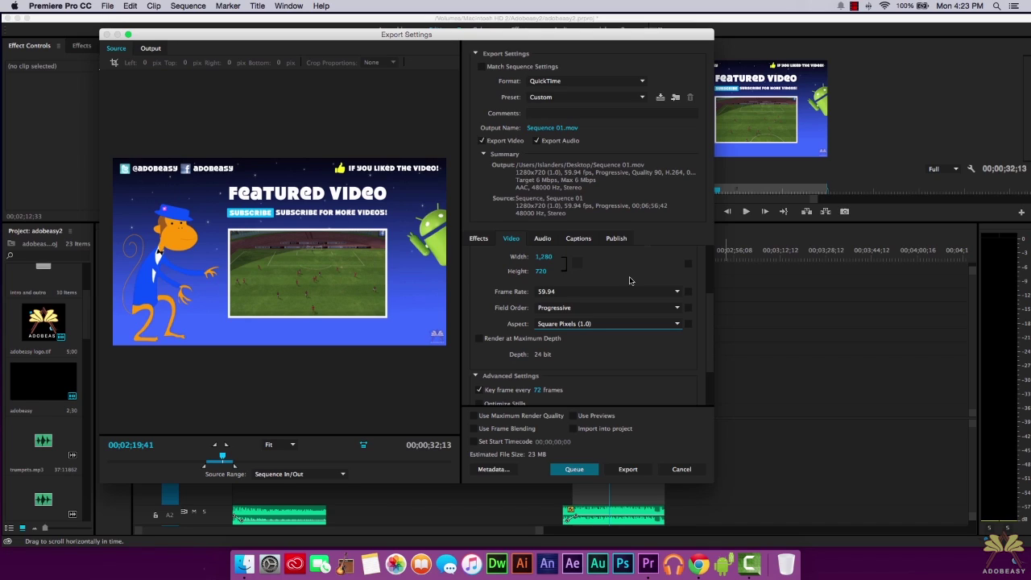
scroll(568, 346, down, 3)
scroll(560, 354, down, 1)
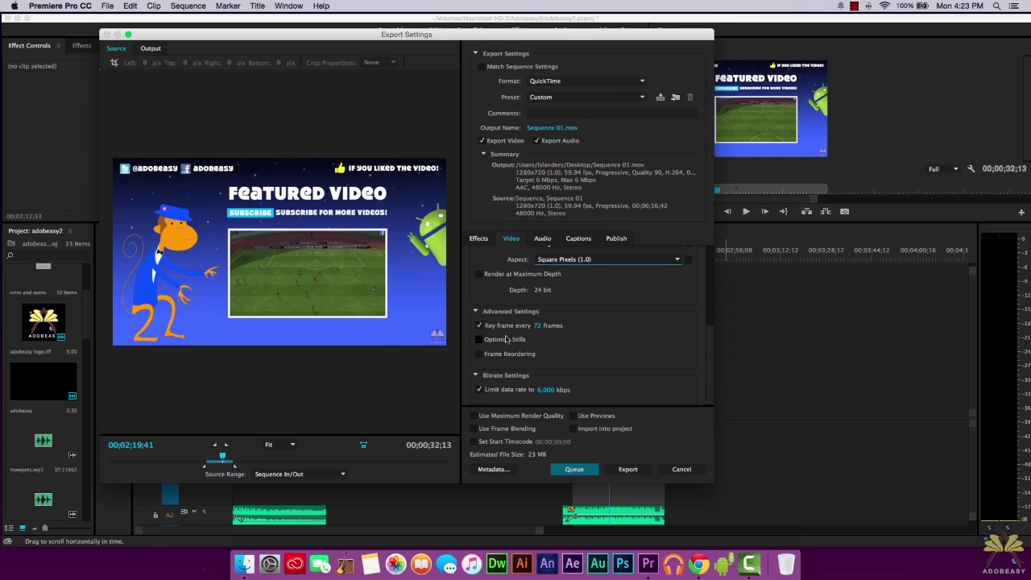
Keep the AAC audio sample rate at 48000 Hz, then show the YouTube and Vimeo publishing options
click(542, 240)
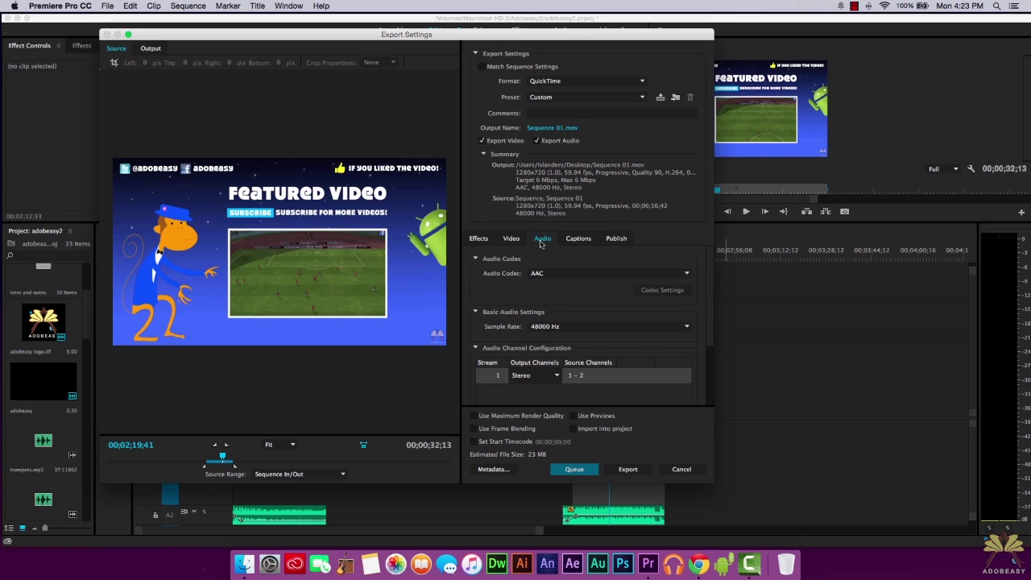
click(550, 326)
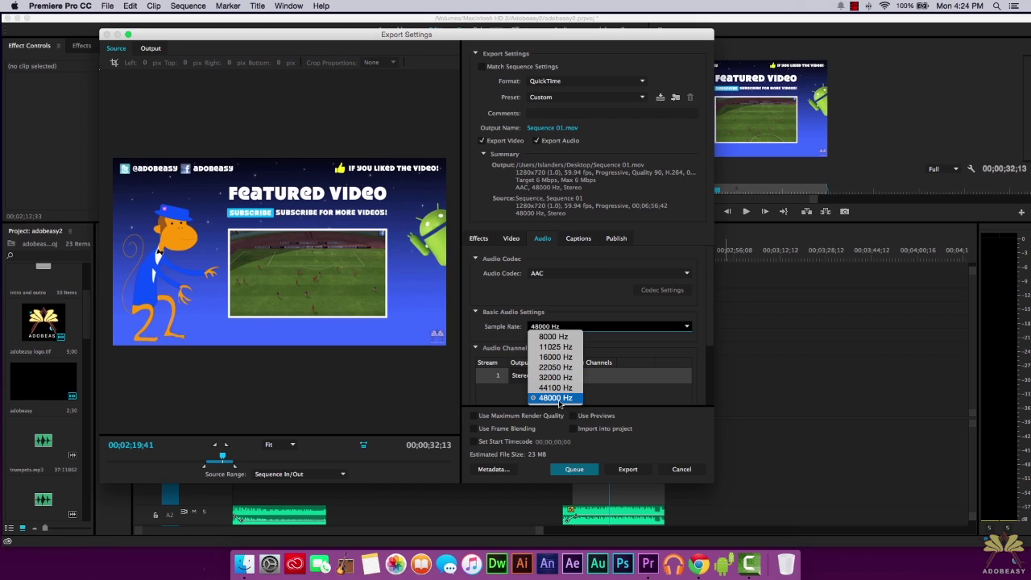
click(612, 349)
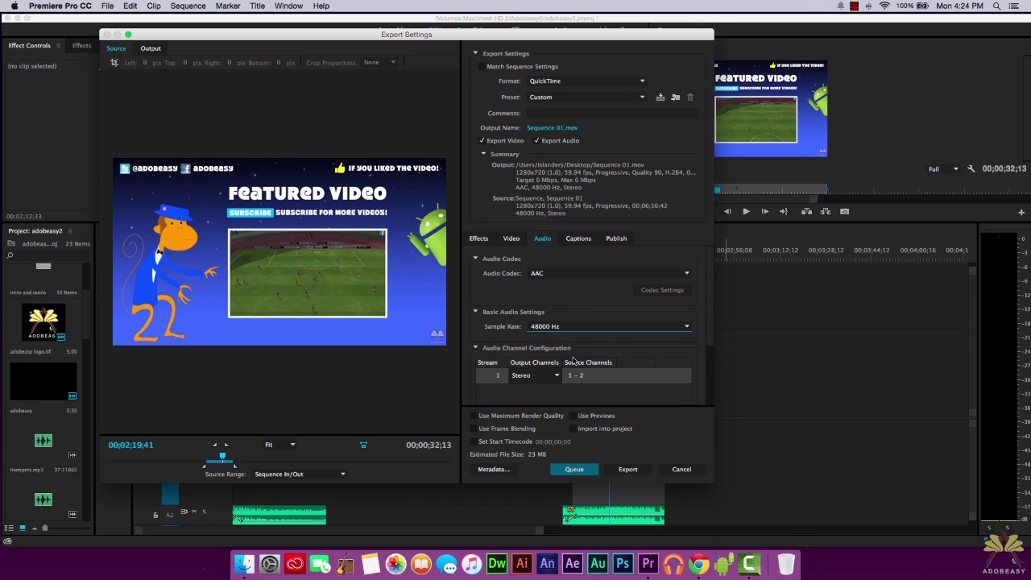
click(616, 238)
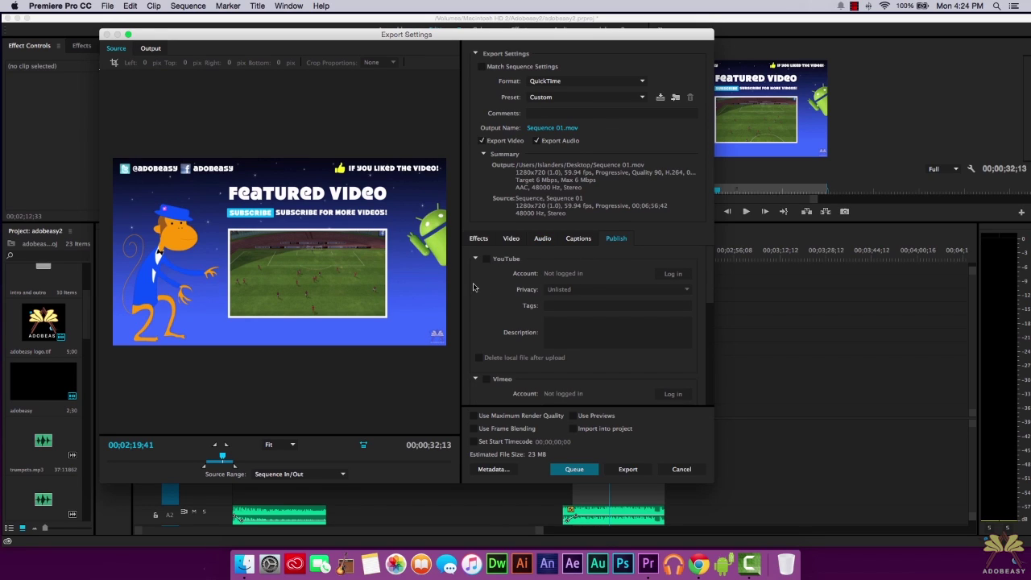
Toggle the YouTube upload on and off, then cancel Export Settings without exporting
click(486, 259)
click(486, 259)
click(476, 53)
click(682, 470)
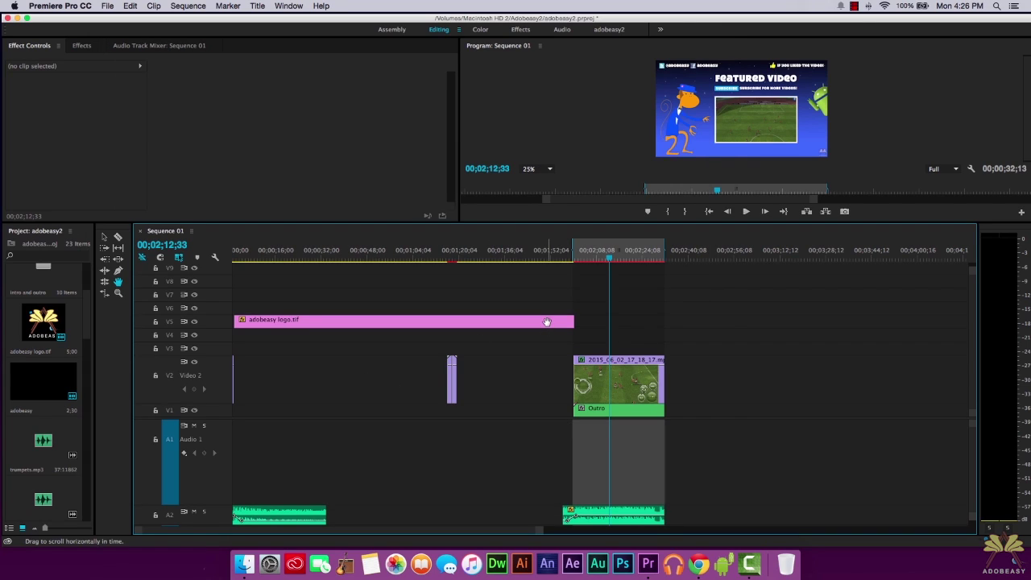